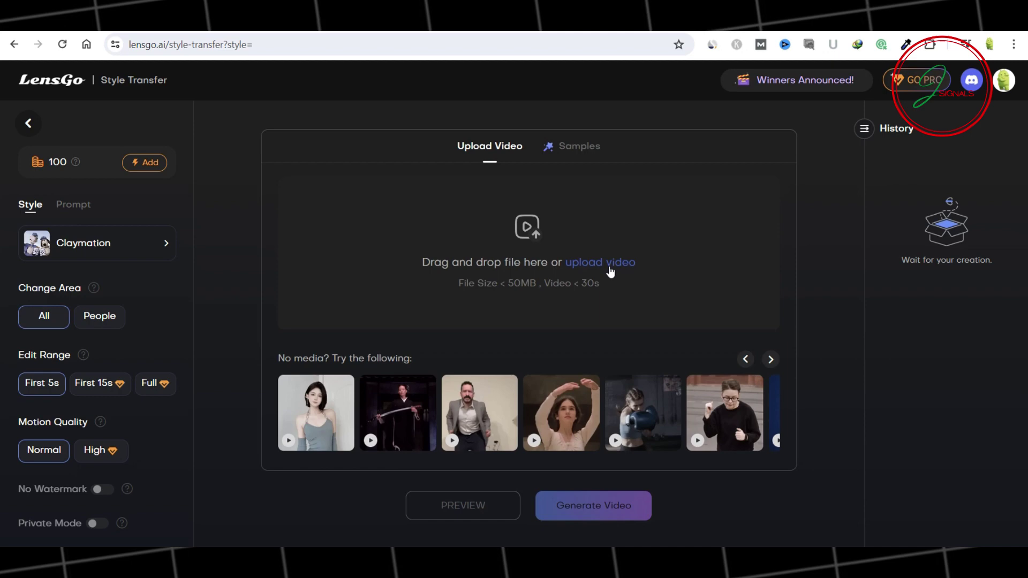
# Upload the beach couple clip to LensGo and bring up the transfer style list
pyautogui.click(609, 269)
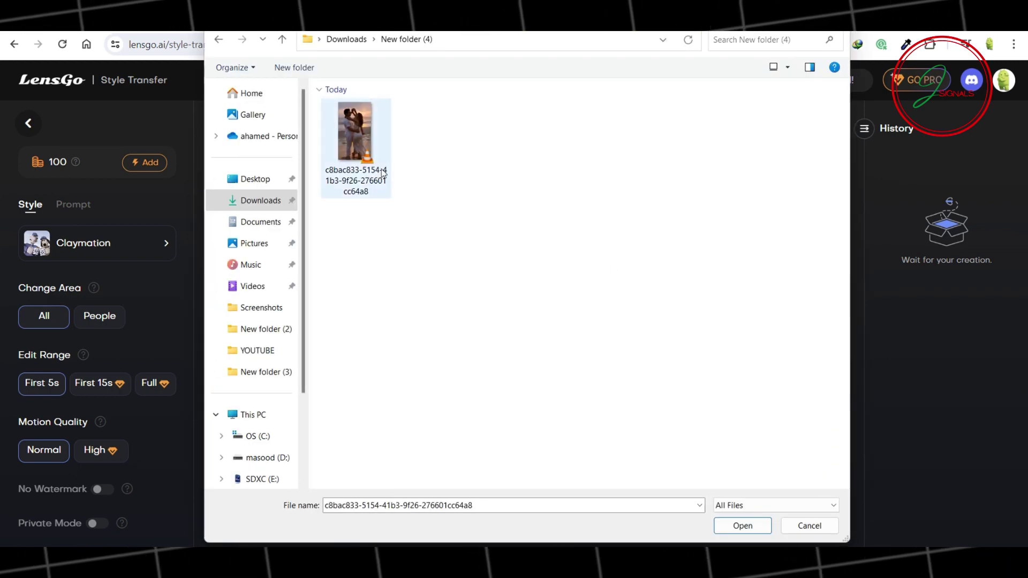
pyautogui.click(742, 526)
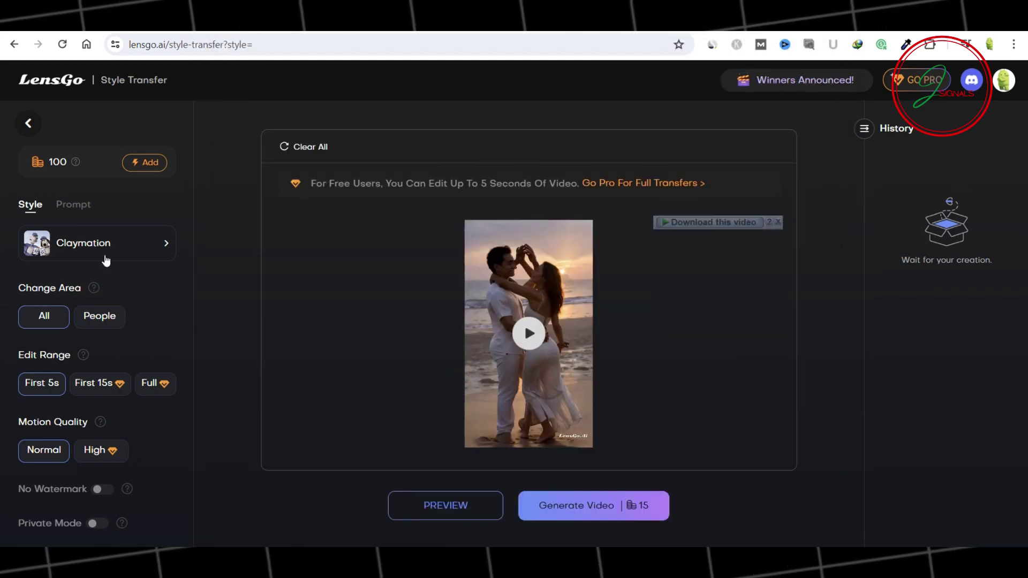
pyautogui.click(98, 251)
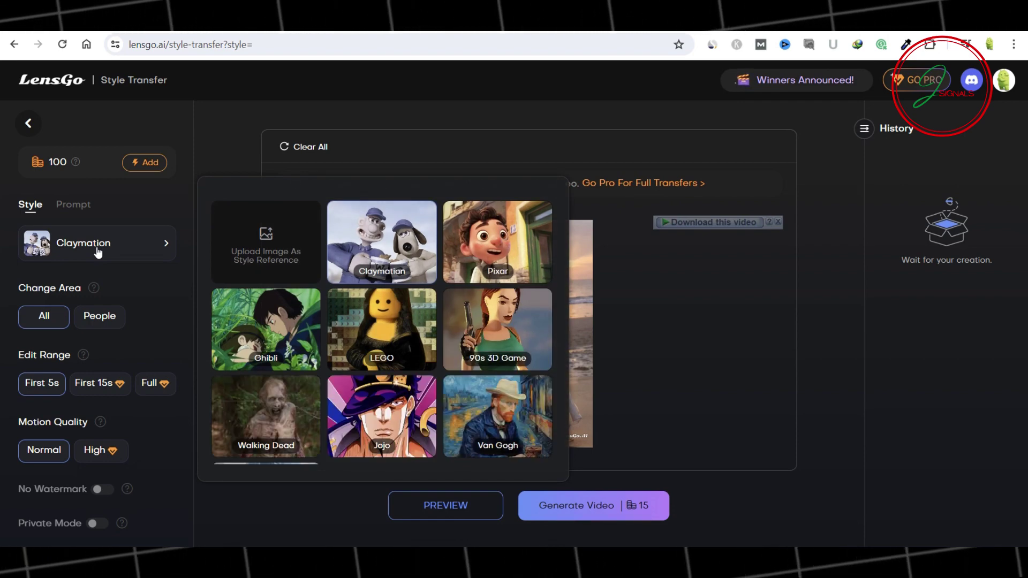
# Apply the Ghibli style to the beach couple clip and play the finished video
pyautogui.click(289, 344)
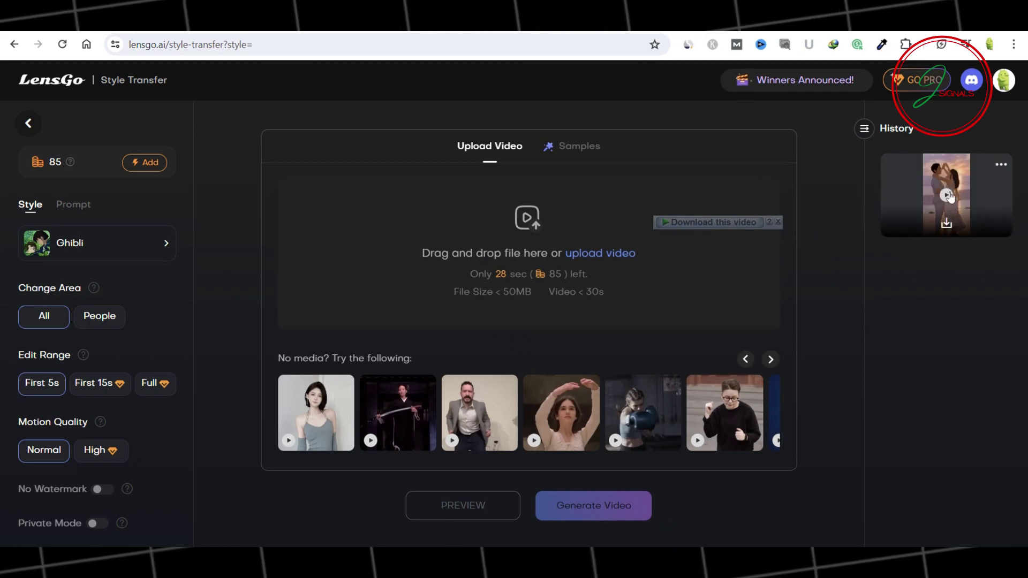
pyautogui.click(948, 194)
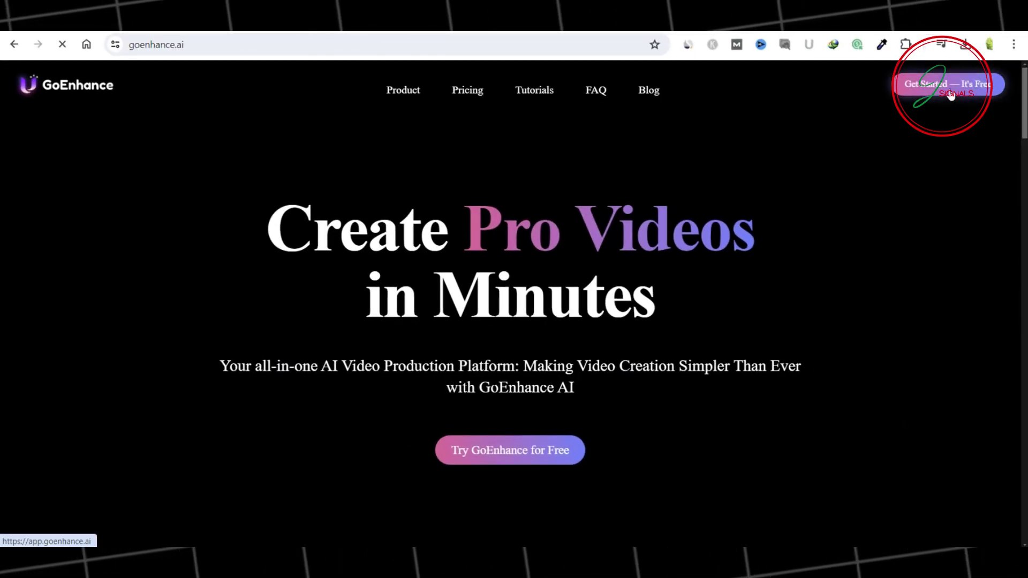
# Log in to GoEnhance via Continue with Google and open the Video to Video card
pyautogui.click(949, 87)
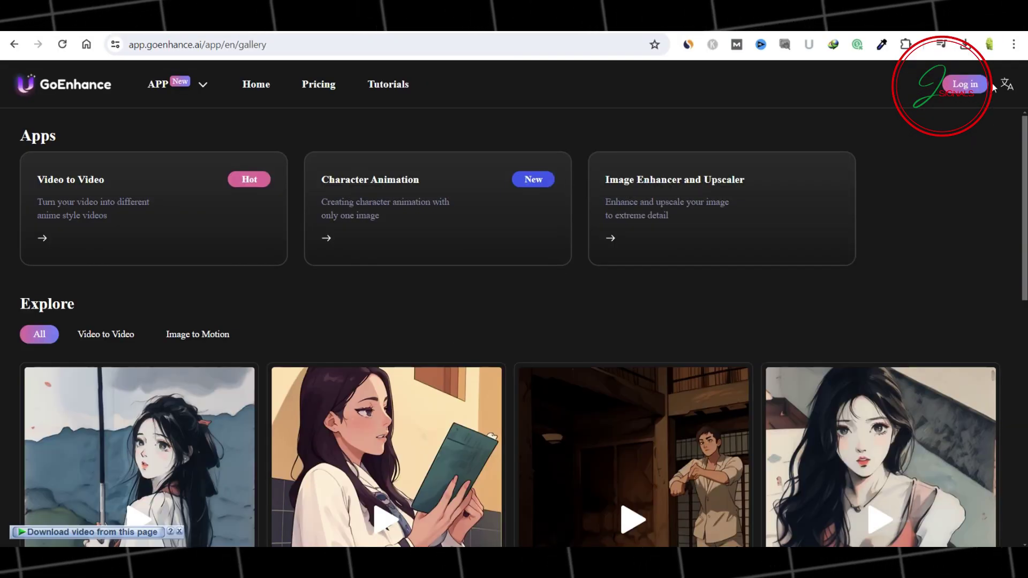
pyautogui.click(966, 91)
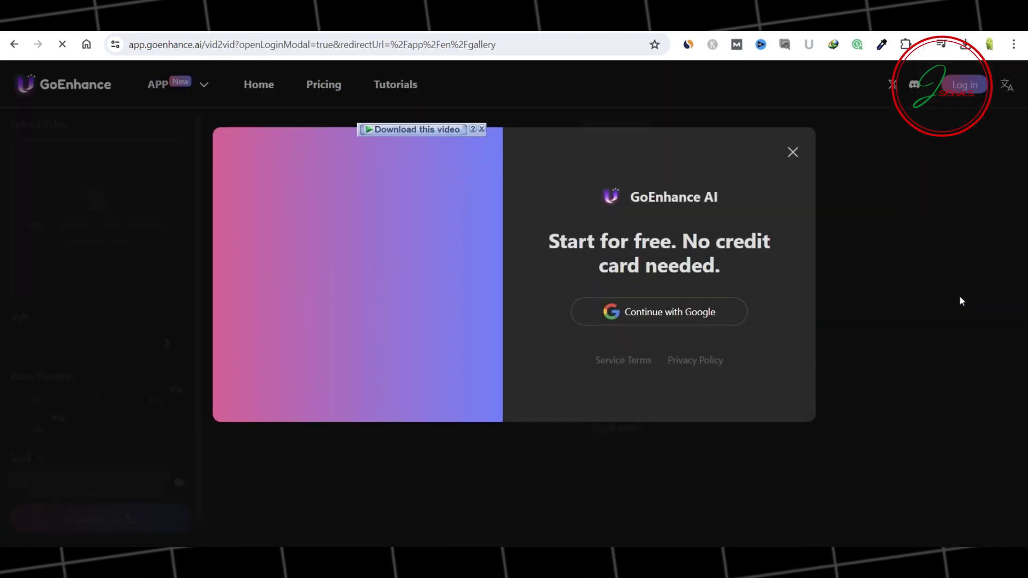
pyautogui.click(640, 318)
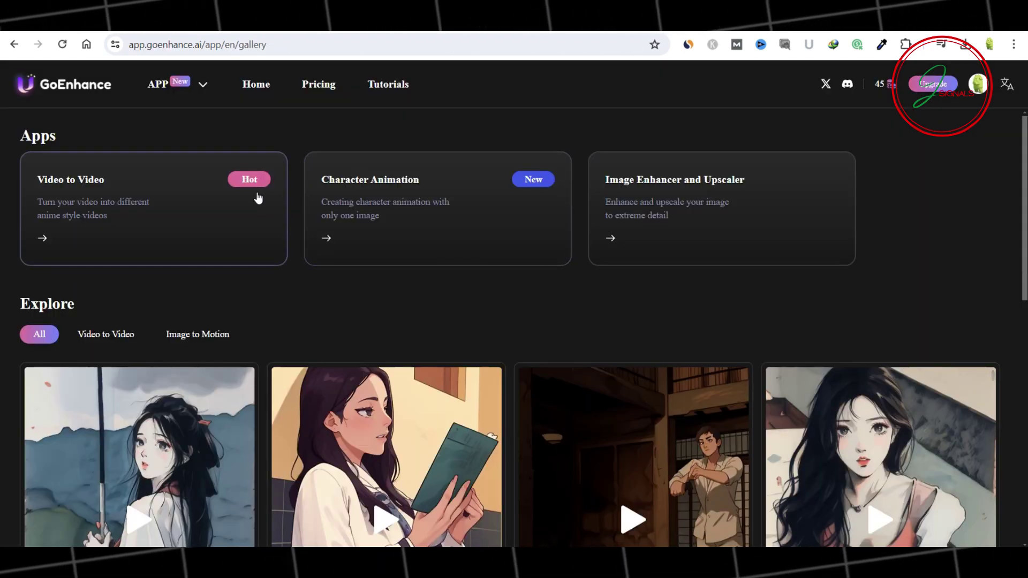
pyautogui.click(259, 198)
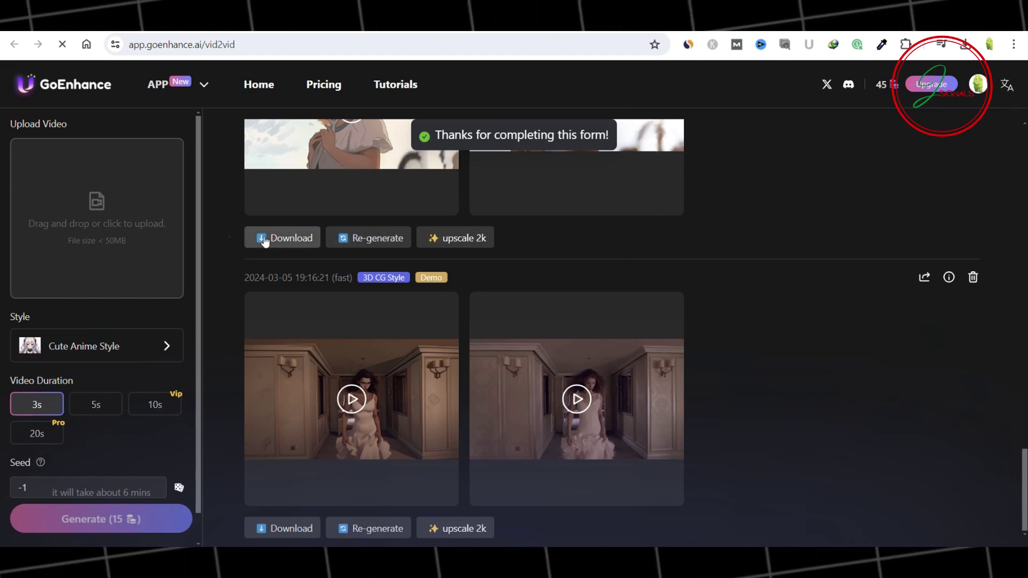
# Upload the DomoAI child clip to GoEnhance and choose Anime Style 2
pyautogui.click(133, 245)
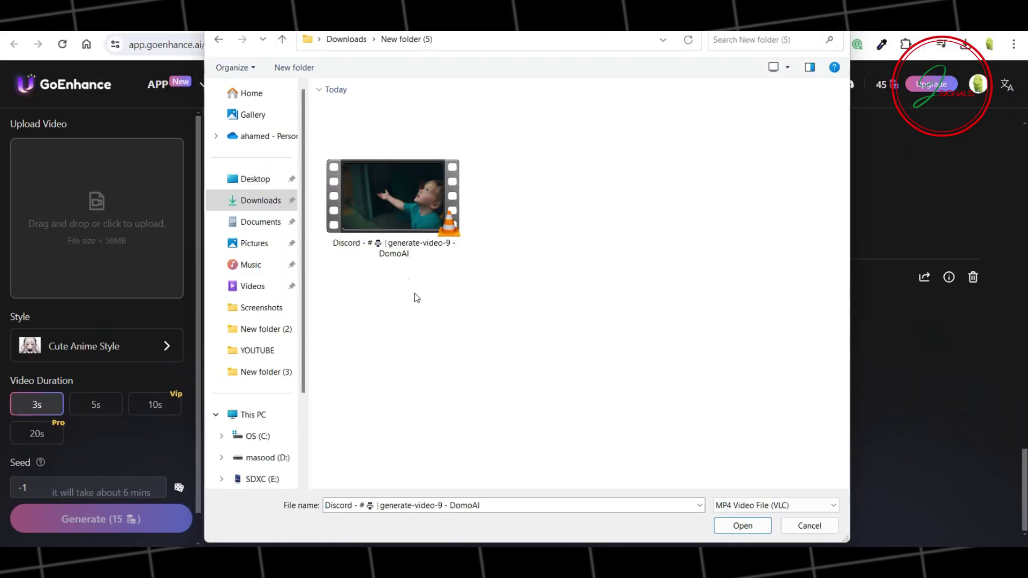
pyautogui.click(739, 527)
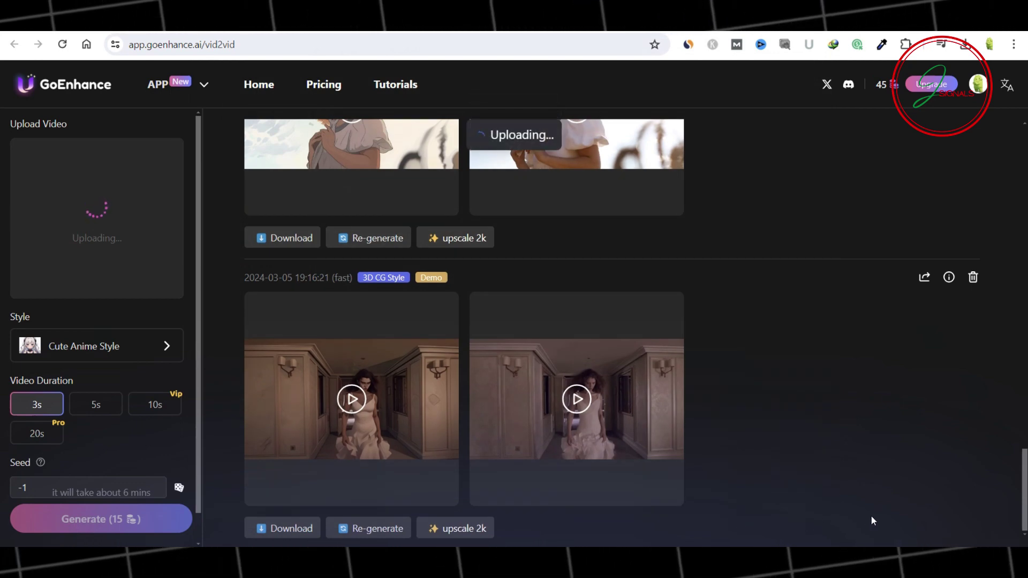
pyautogui.click(85, 350)
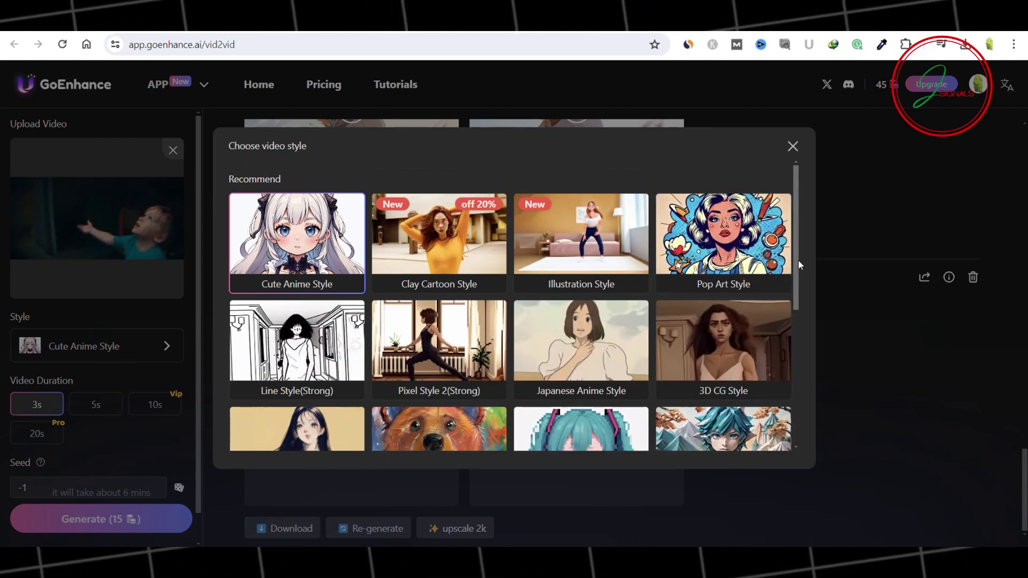
pyautogui.scroll(-5, 794, 290)
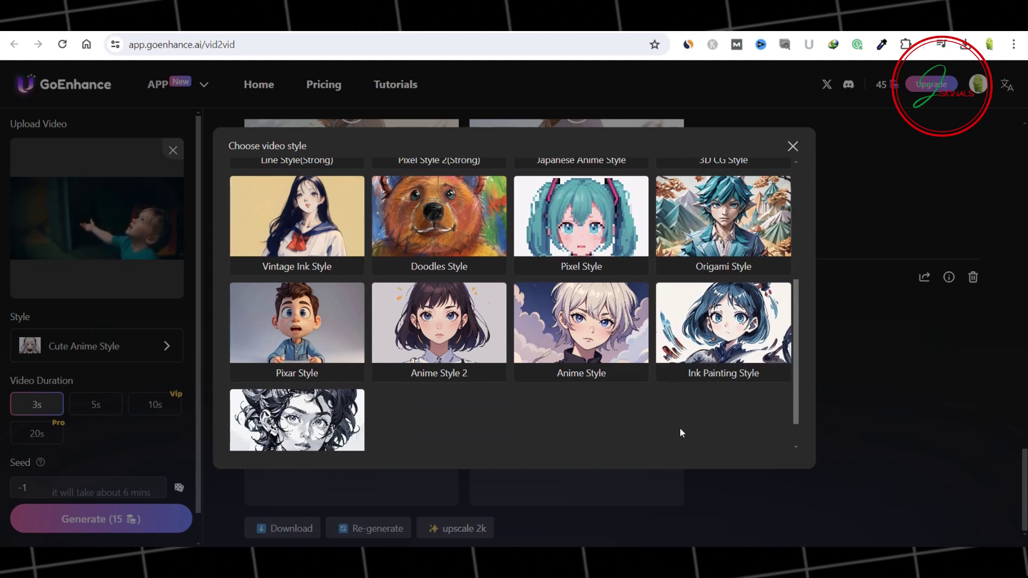
pyautogui.click(440, 331)
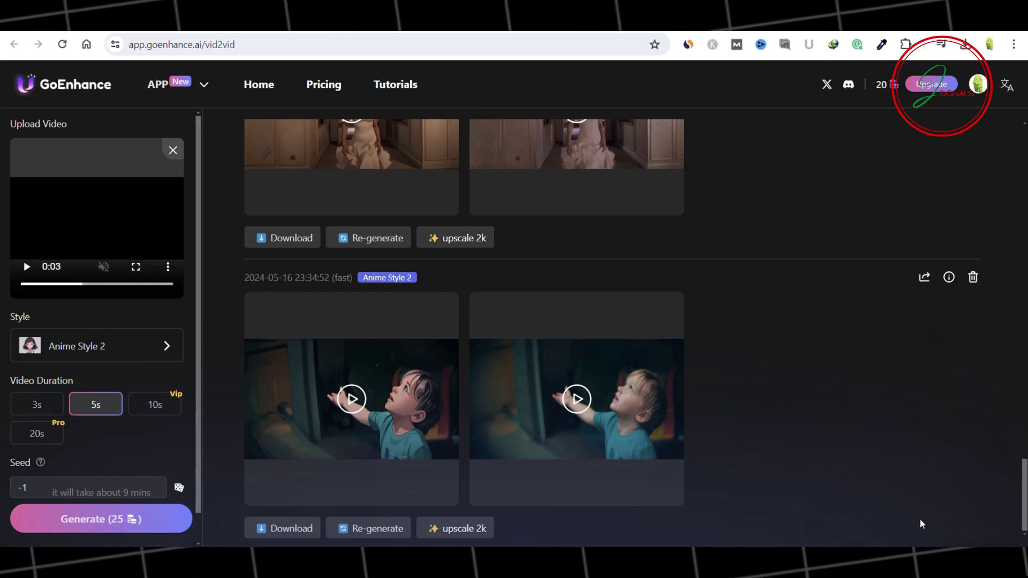
pyautogui.click(350, 399)
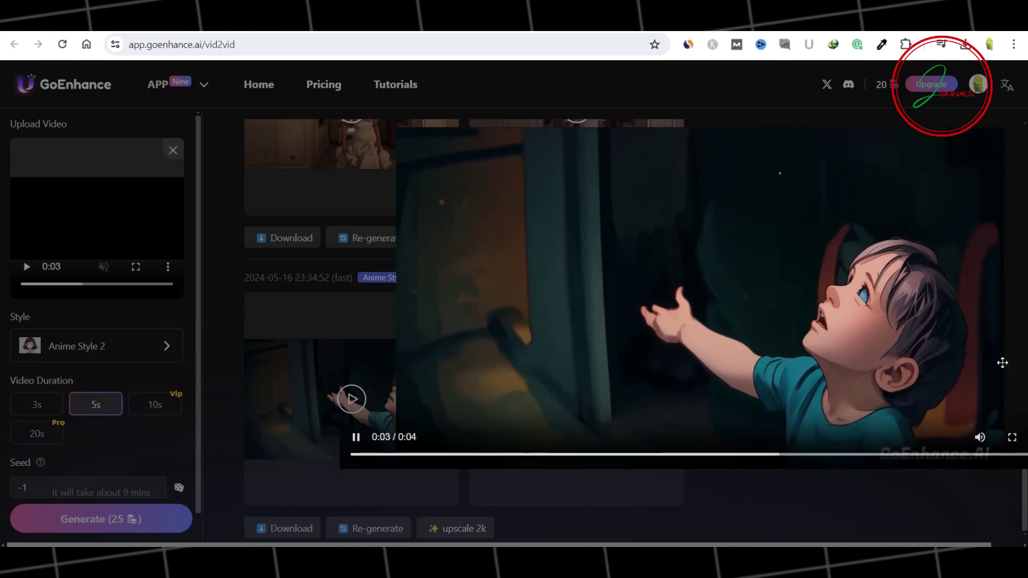
pyautogui.click(832, 510)
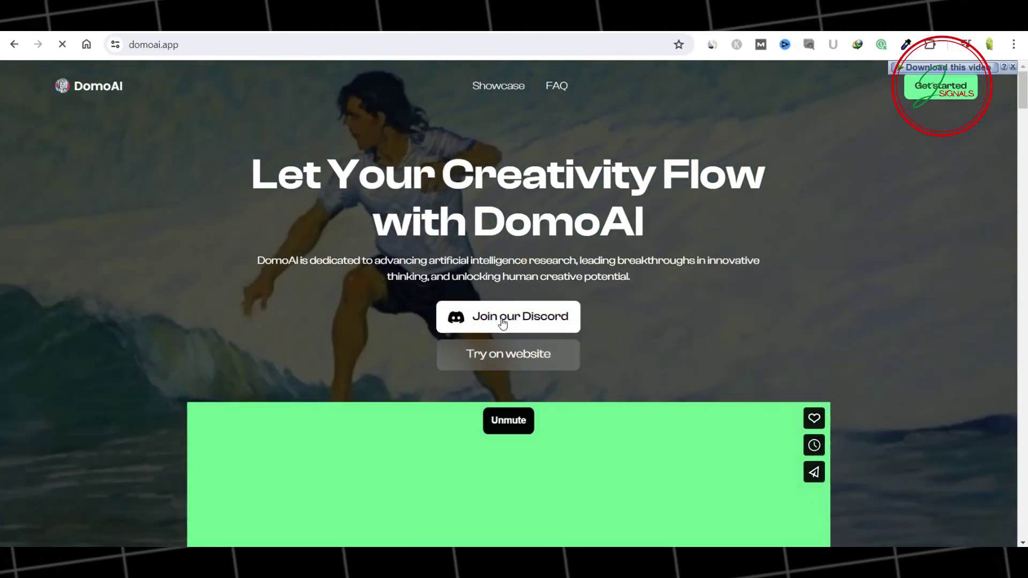
# Open the DomoAI server from the Discord server list
pyautogui.click(504, 322)
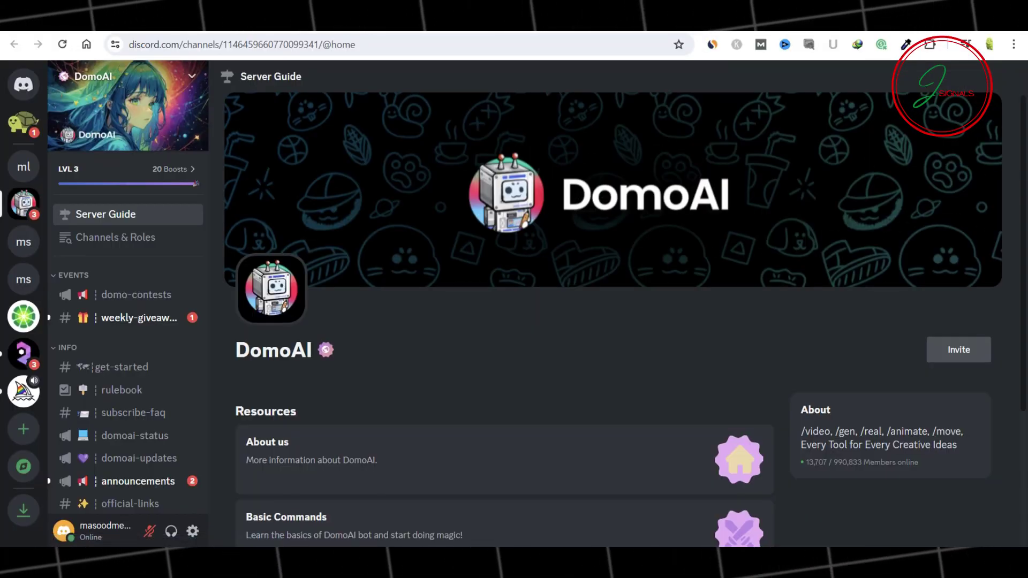
pyautogui.scroll(-2, 648, 296)
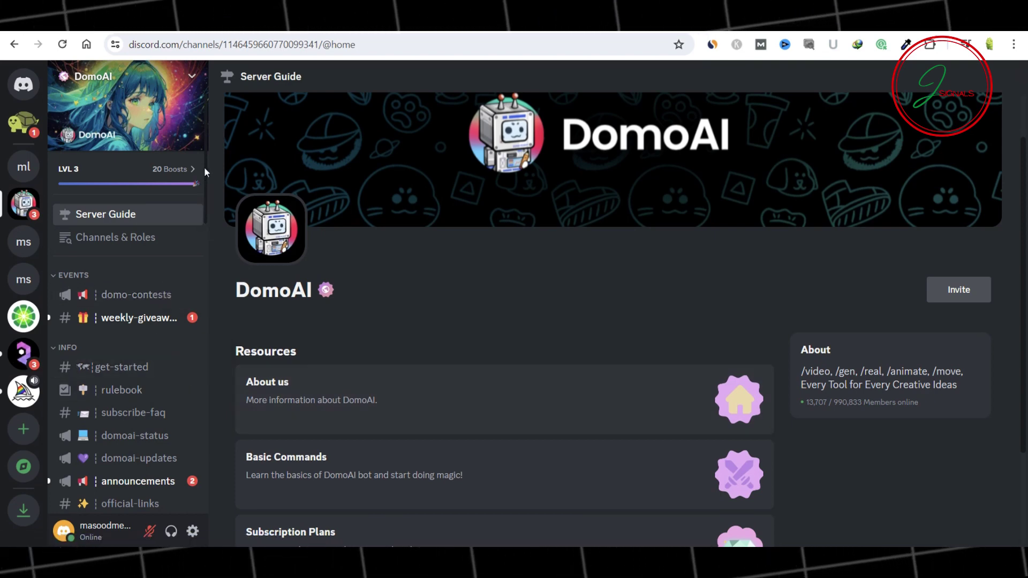
pyautogui.scroll(-3, 204, 185)
pyautogui.scroll(-3, 205, 209)
pyautogui.scroll(-2, 205, 241)
pyautogui.scroll(-3, 204, 249)
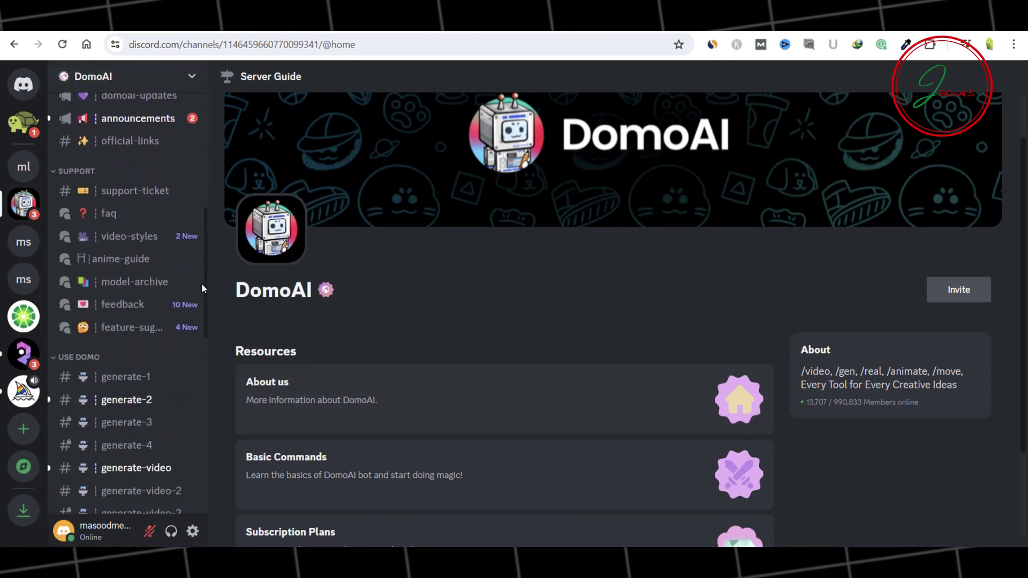
pyautogui.scroll(-3, 201, 289)
pyautogui.scroll(-2, 199, 305)
pyautogui.scroll(-2, 198, 325)
pyautogui.scroll(-2, 198, 345)
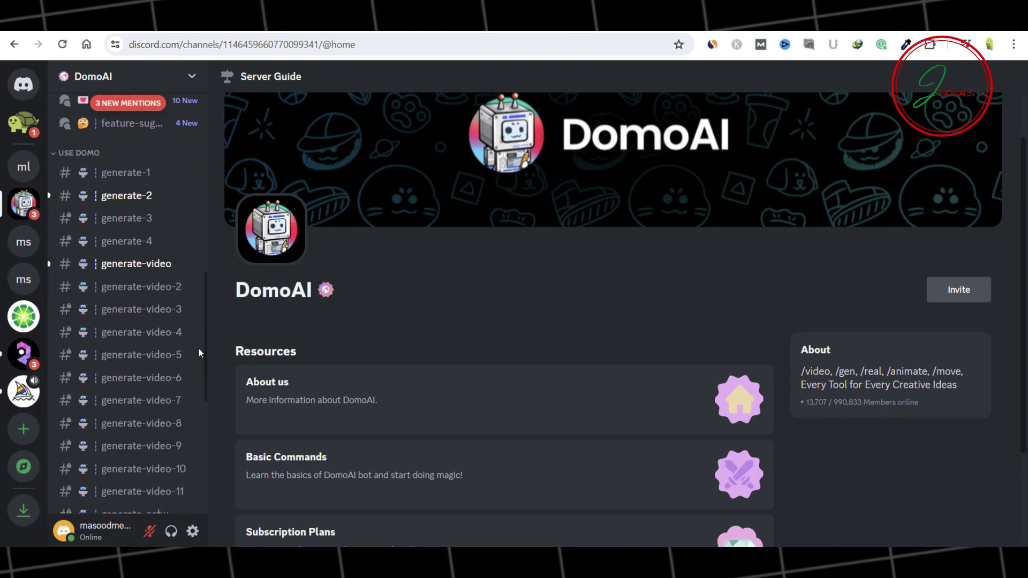
pyautogui.scroll(-1, 198, 357)
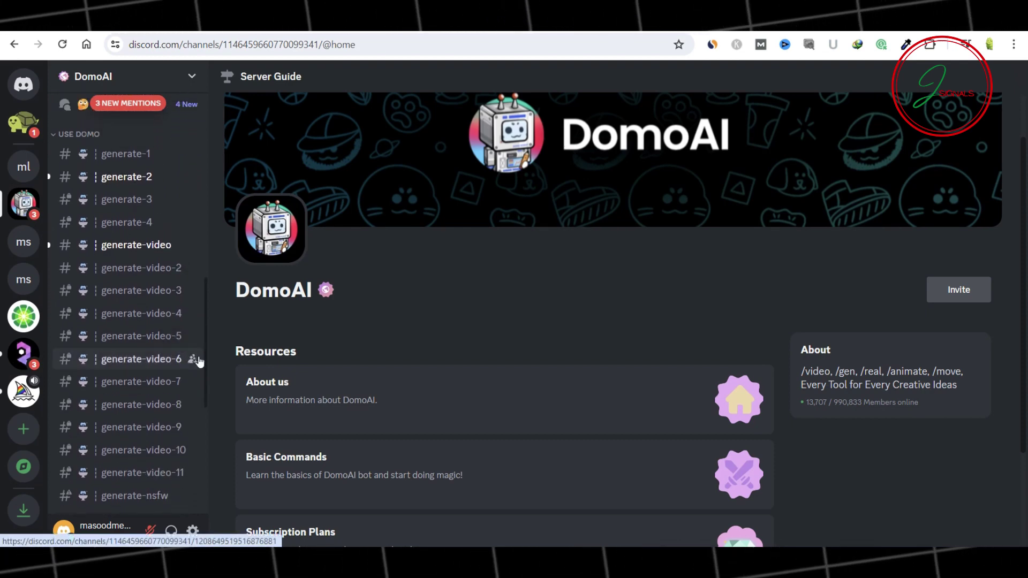
# Send DomoAI a /video request in #generate-4 with the dance clip and prompt 'anime'
pyautogui.click(128, 225)
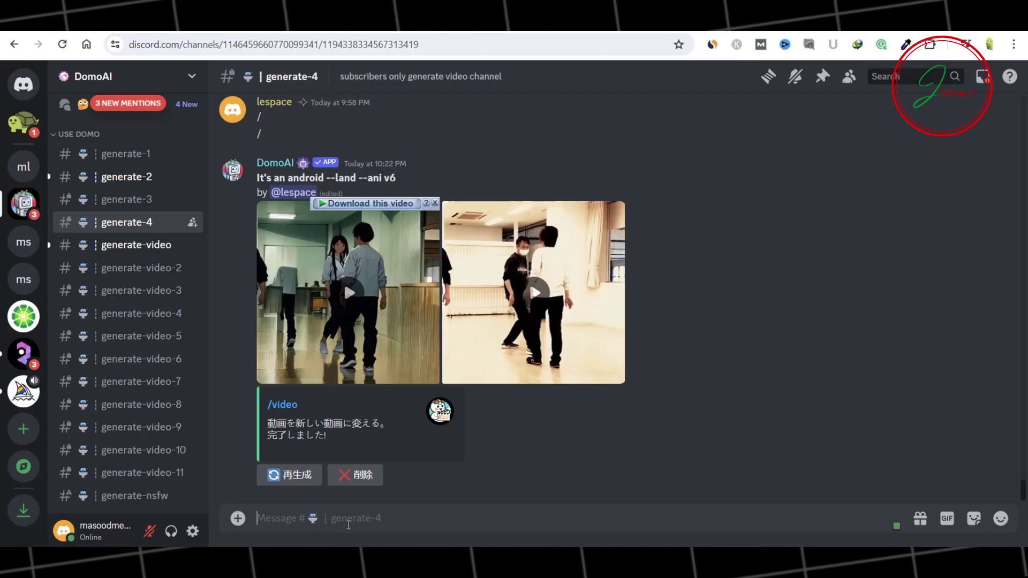
pyautogui.write('/')
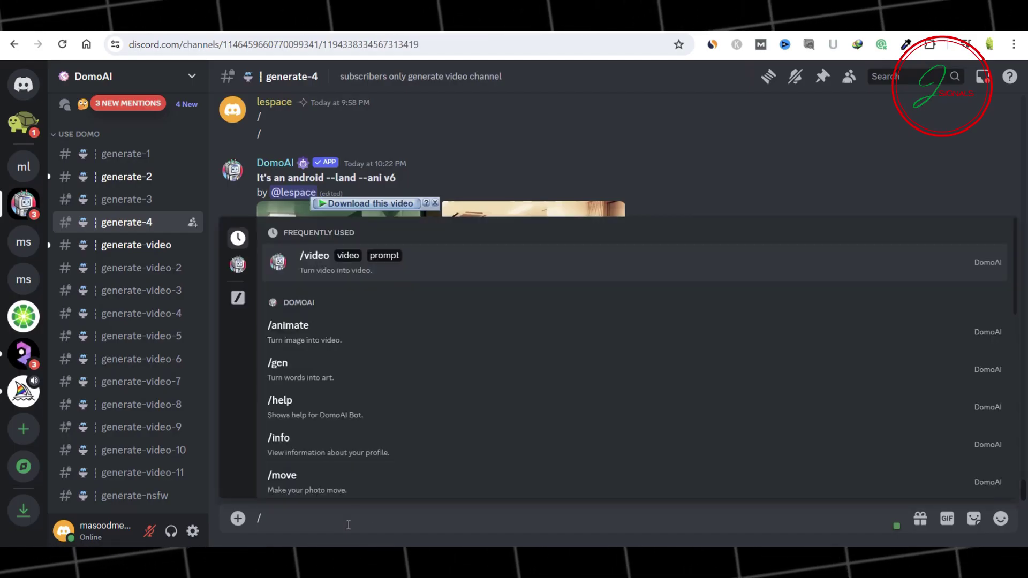
pyautogui.write('vi')
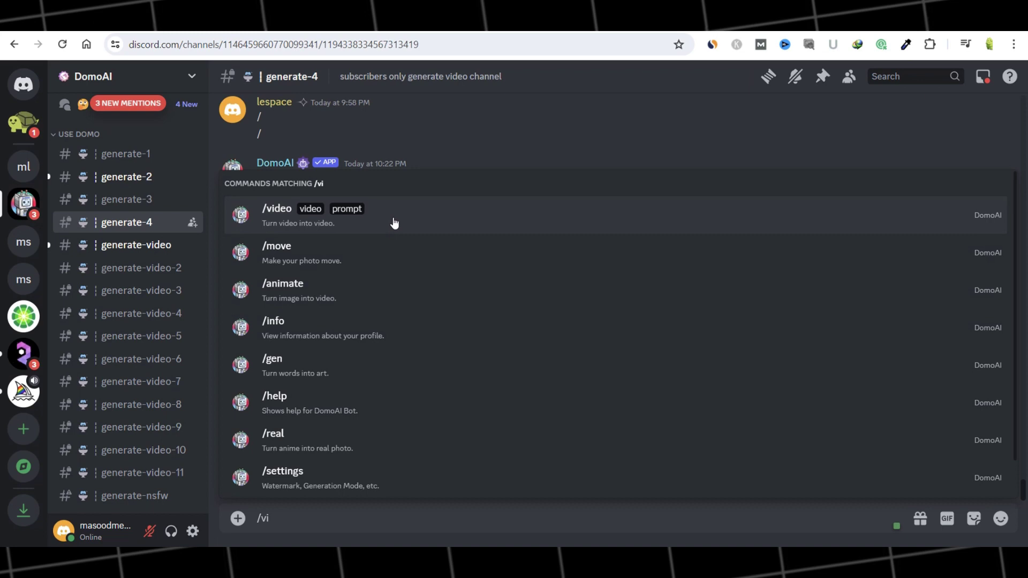
pyautogui.click(394, 220)
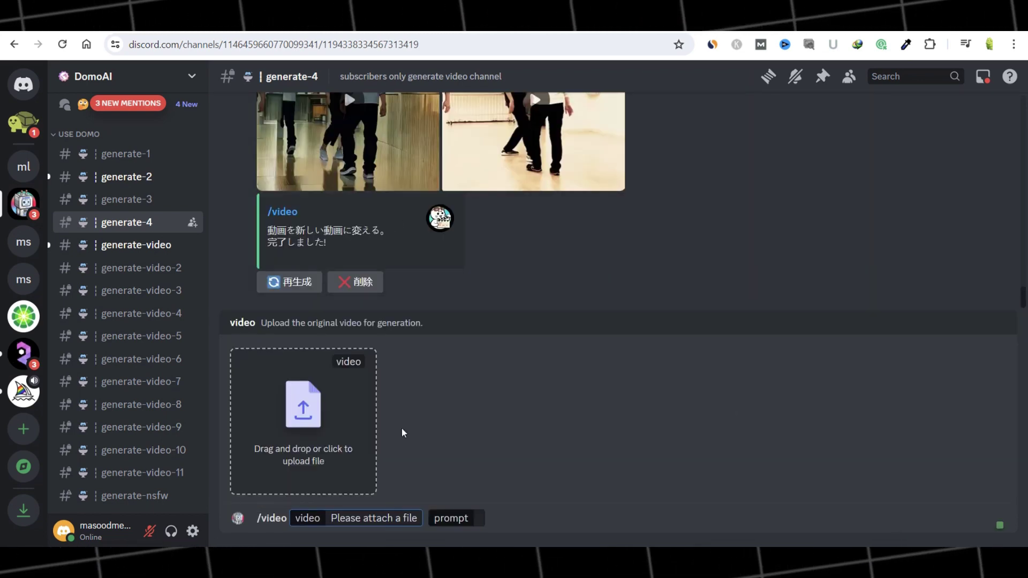
pyautogui.click(298, 434)
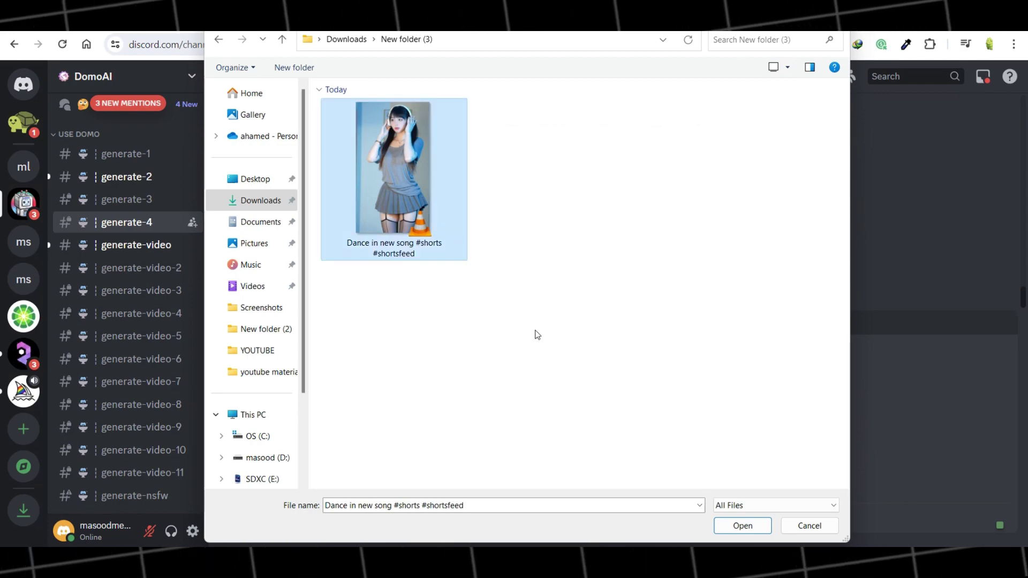
pyautogui.click(741, 525)
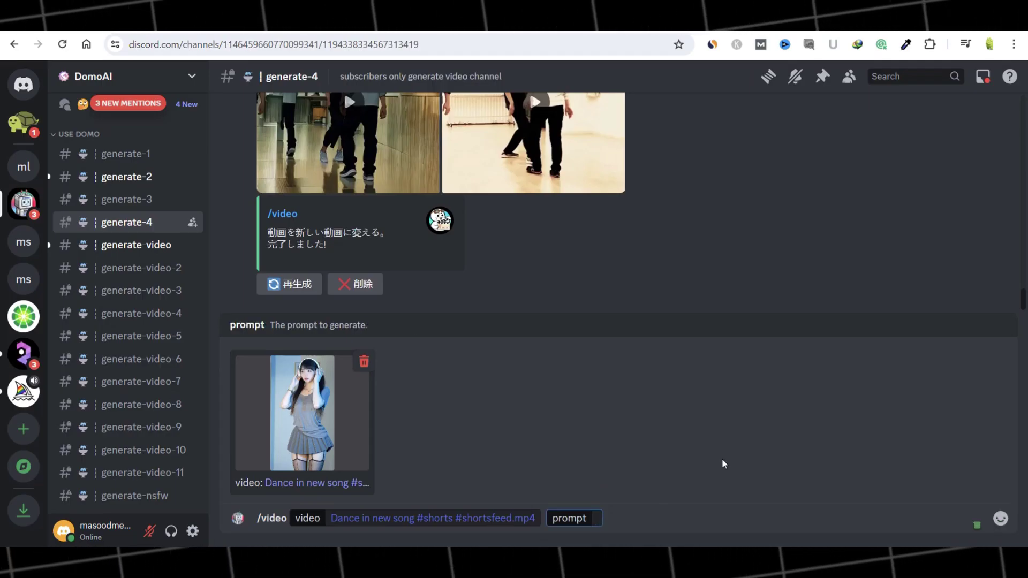
pyautogui.write('anim')
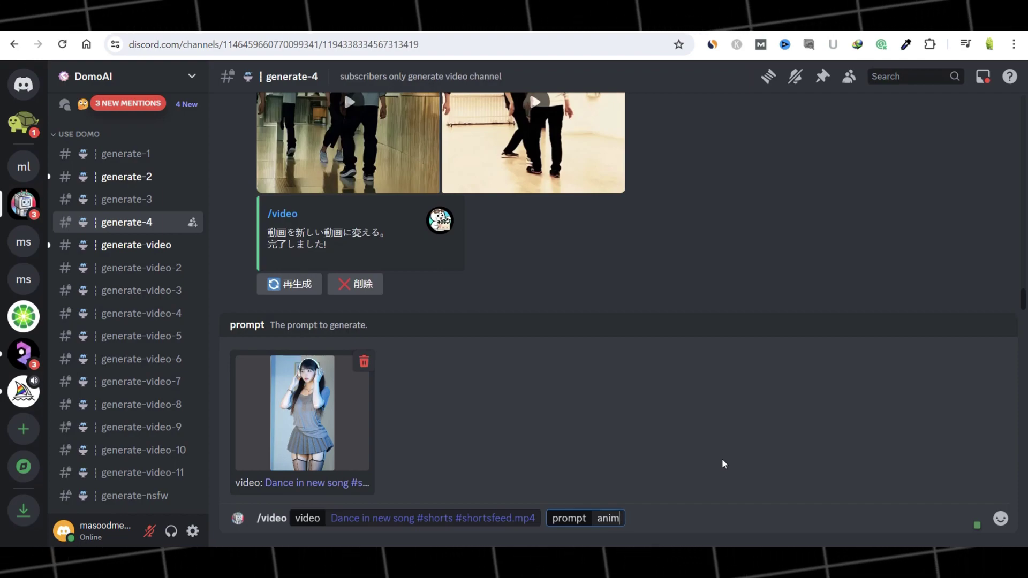
pyautogui.write('e')
pyautogui.press('Return')
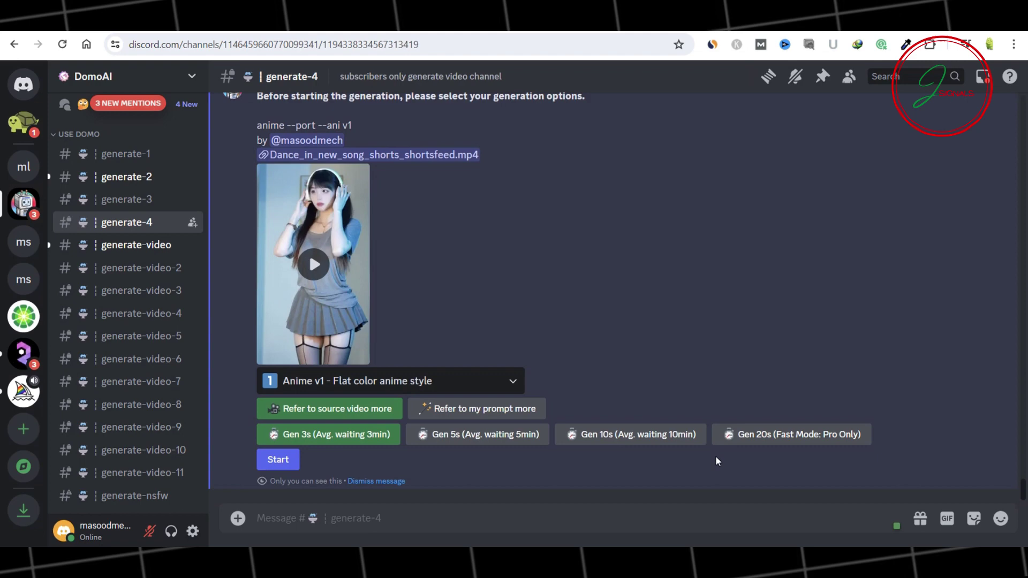
# Start a 5s generation of the dance clip in Anime v2 Japanese anime style
pyautogui.click(513, 385)
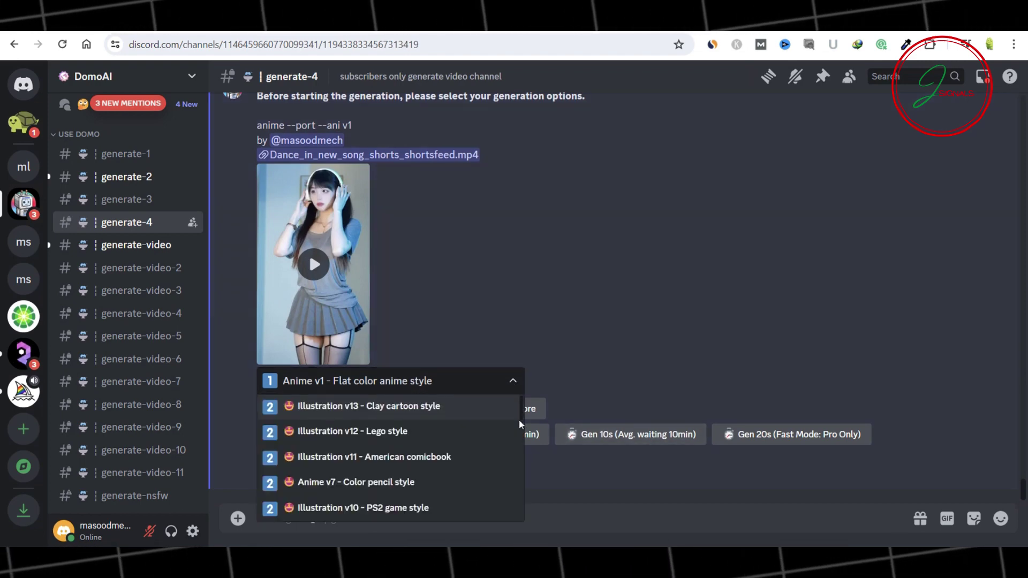
pyautogui.scroll(-4, 518, 443)
pyautogui.scroll(-4, 518, 442)
pyautogui.scroll(-3, 518, 458)
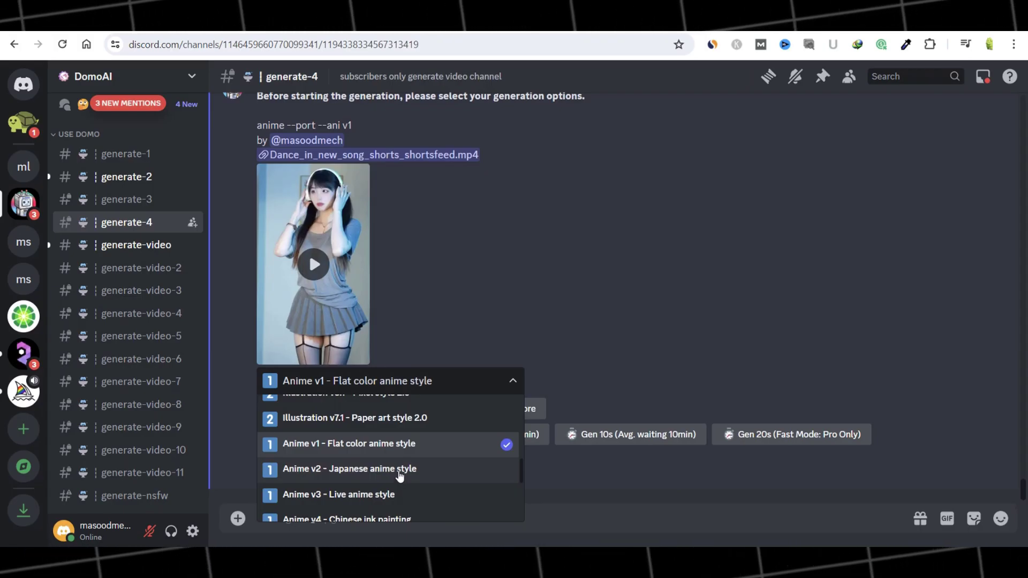
pyautogui.click(399, 472)
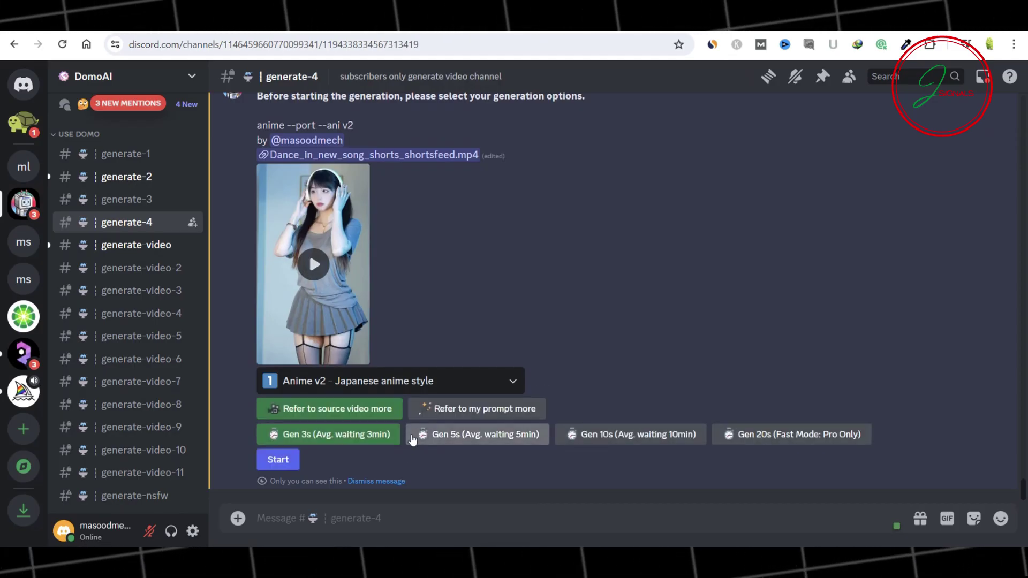
pyautogui.click(495, 435)
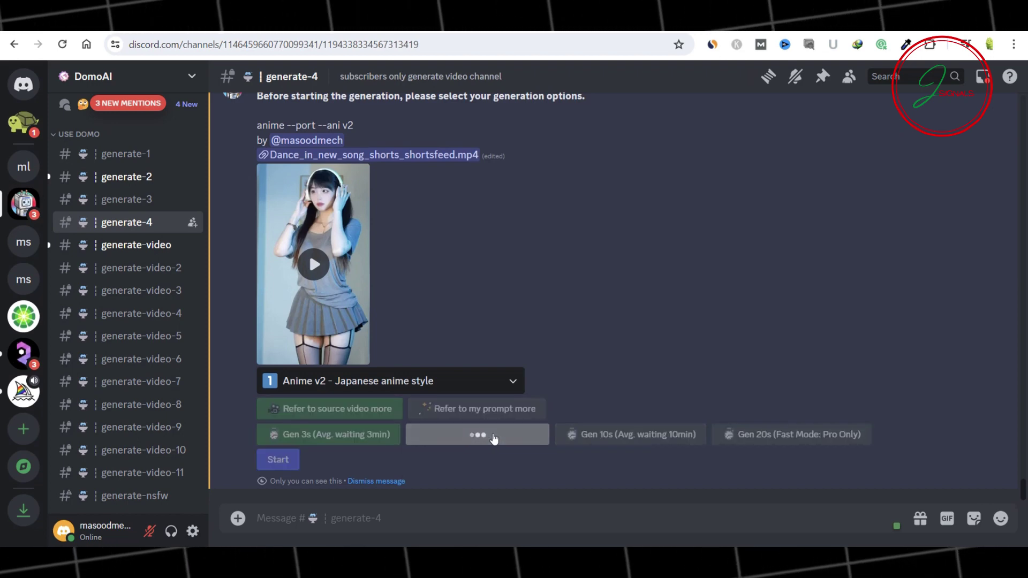
pyautogui.click(278, 459)
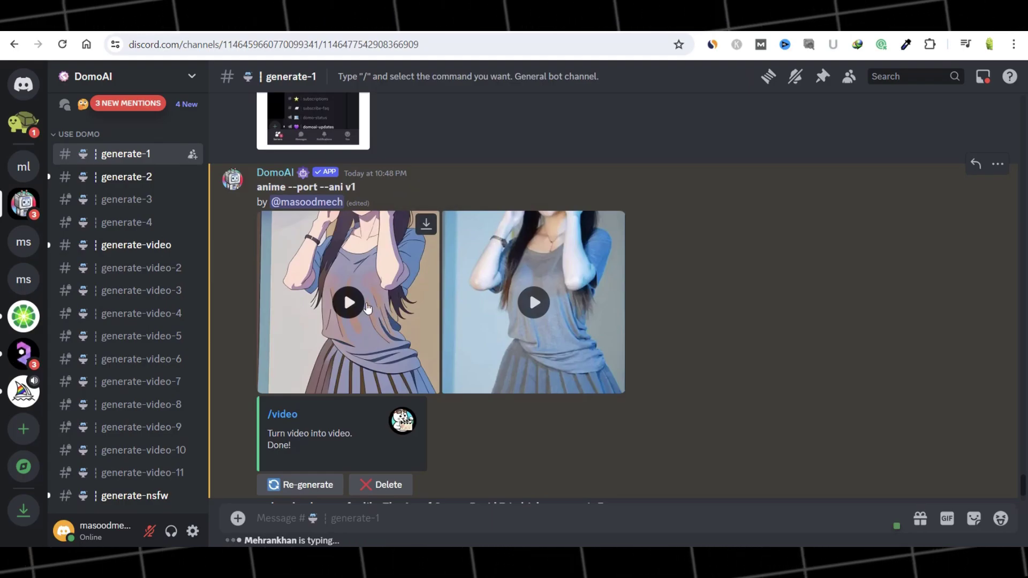
pyautogui.click(349, 304)
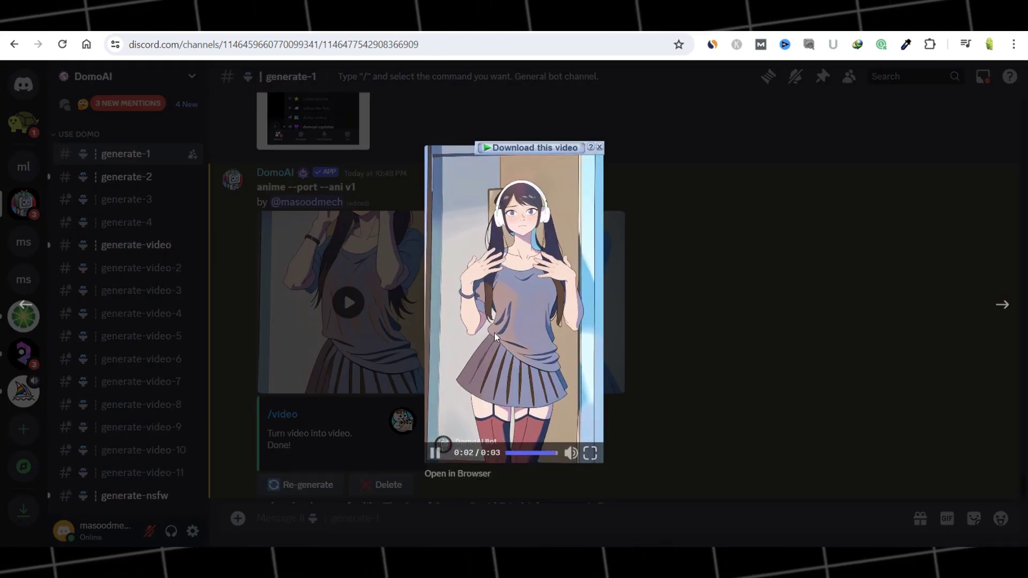
pyautogui.click(745, 281)
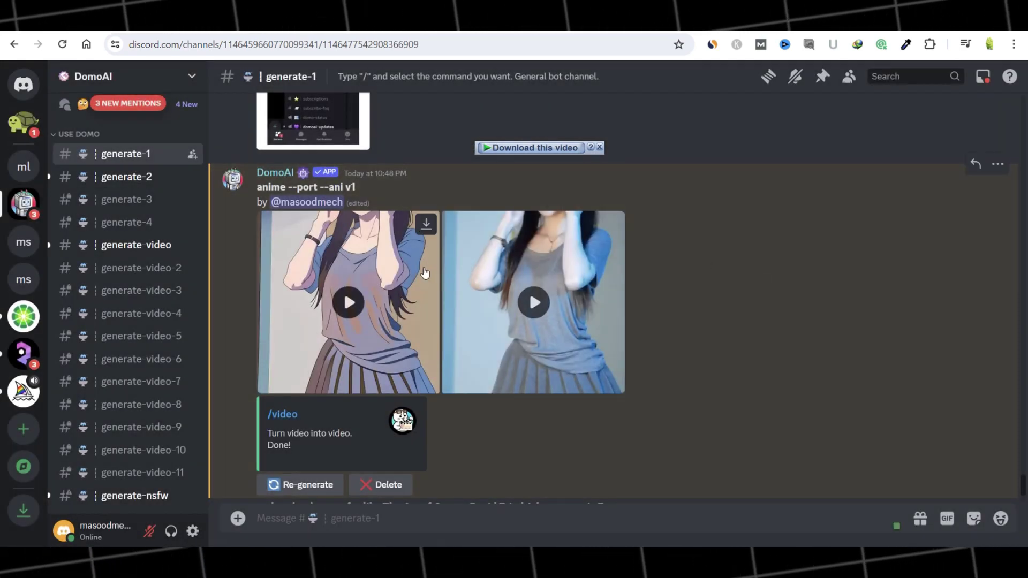